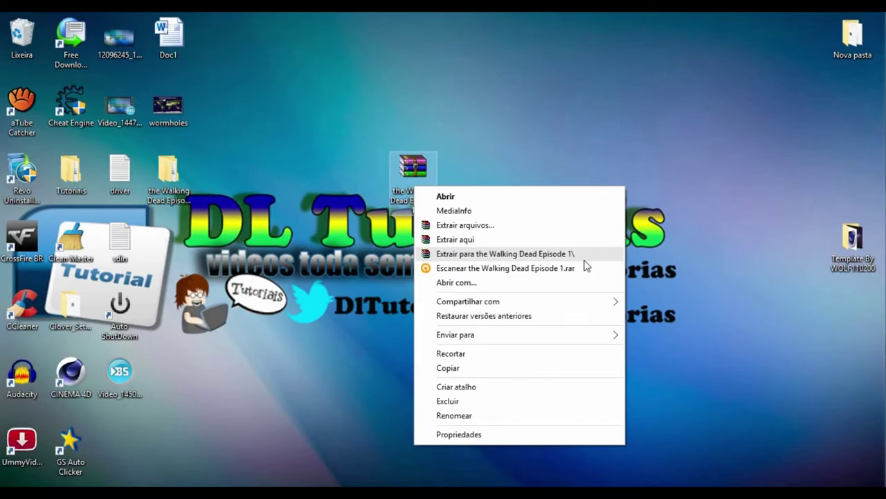
# - Place the extracted the Walking Dead Episode 1 folder above its archive and open it down to the The.Walking.Dead.Episode.1-RELOADED subfolder
pyautogui.moveTo(168, 173); pyautogui.dragTo(500, 277)
pyautogui.moveTo(414, 239); pyautogui.dragTo(471, 113)
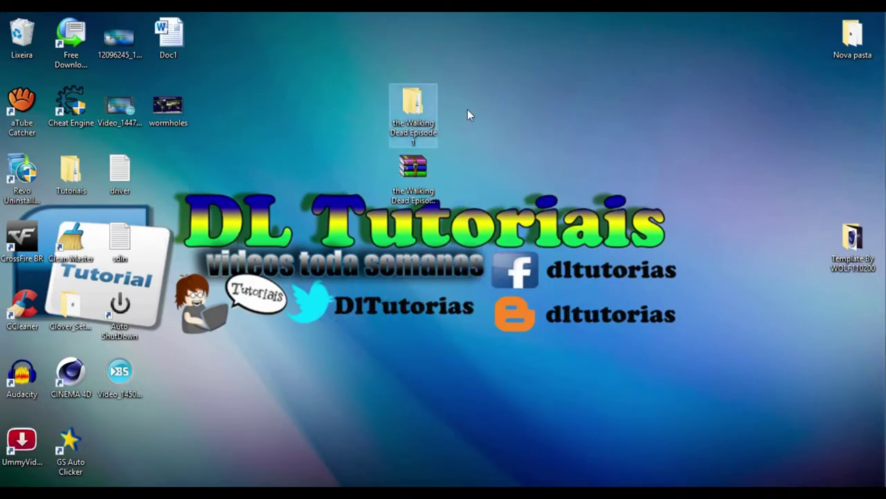
pyautogui.doubleClick(413, 104)
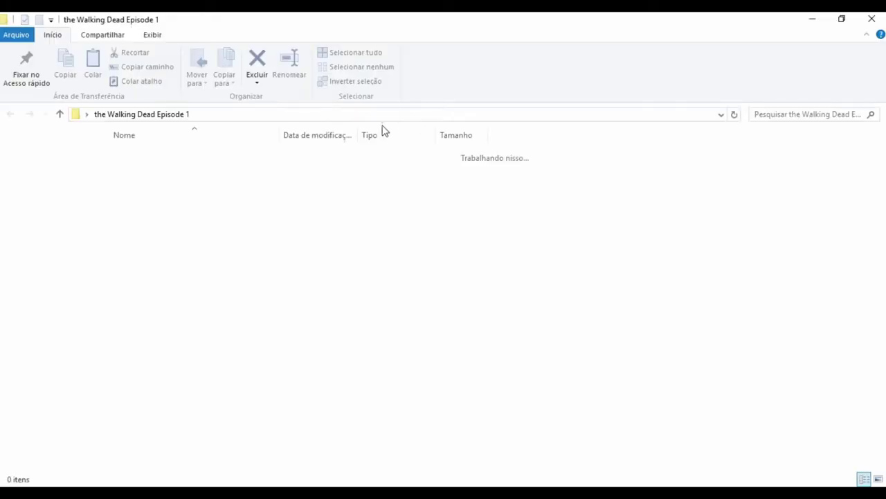
pyautogui.doubleClick(159, 153)
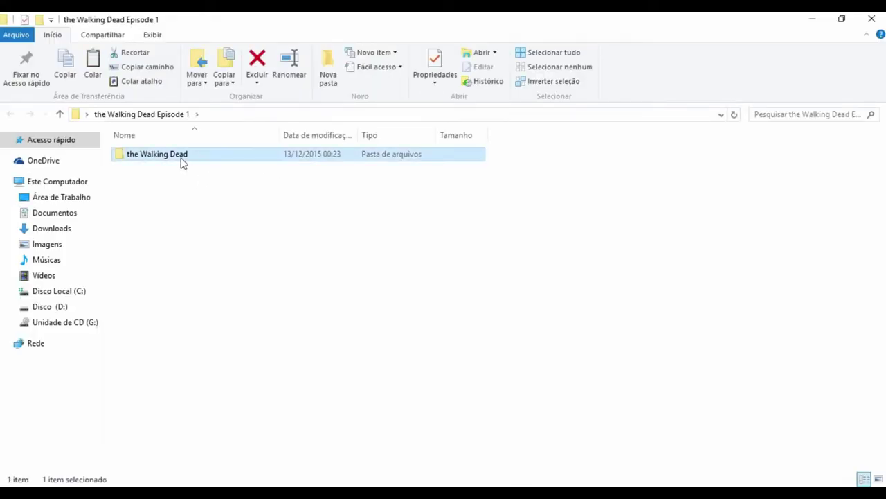
pyautogui.doubleClick(182, 160)
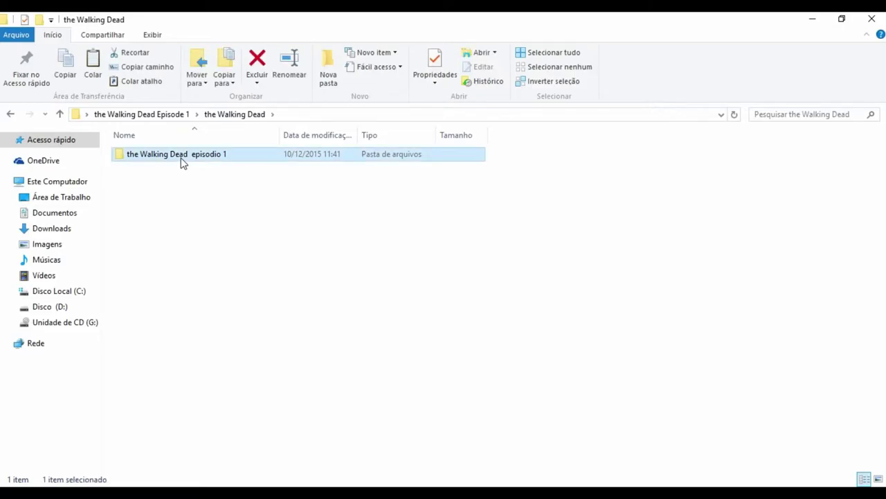
pyautogui.doubleClick(182, 155)
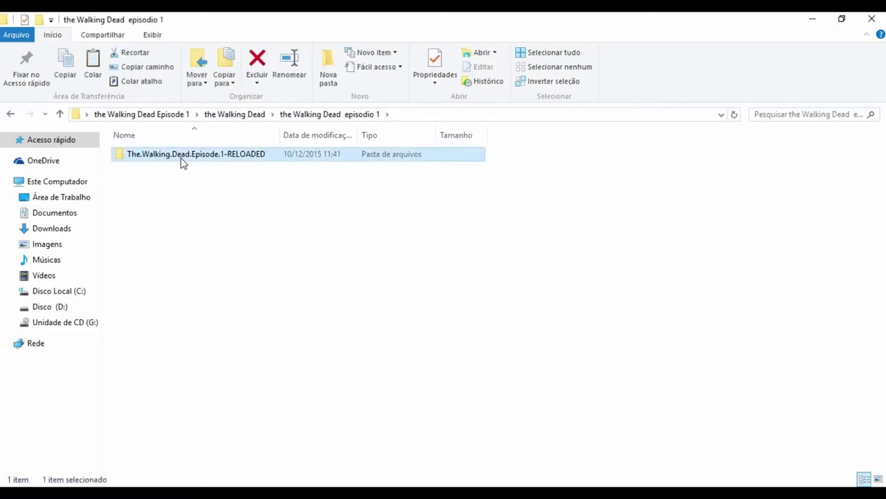
pyautogui.moveTo(280, 295); pyautogui.dragTo(201, 154)
pyautogui.click(221, 308)
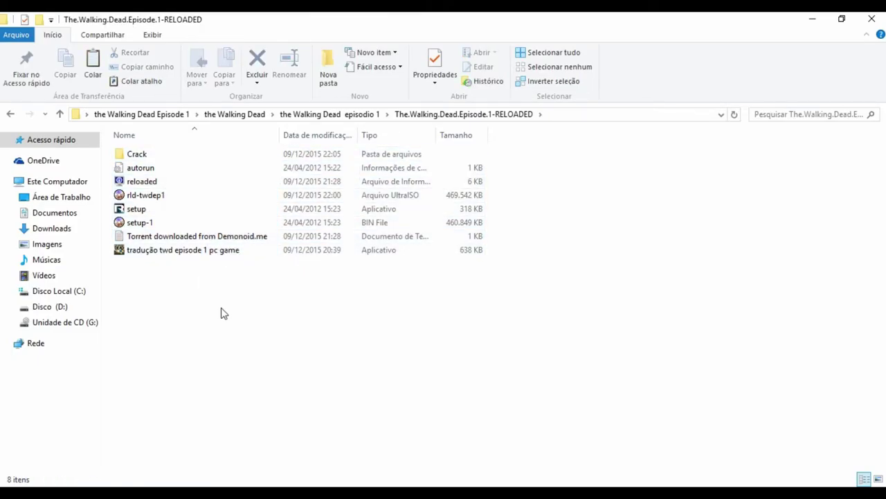
# - Examine the folder's contents: the Crack folder, the translation installer, the torrent text file, setup and the rld-twdep1 image
pyautogui.click(184, 155)
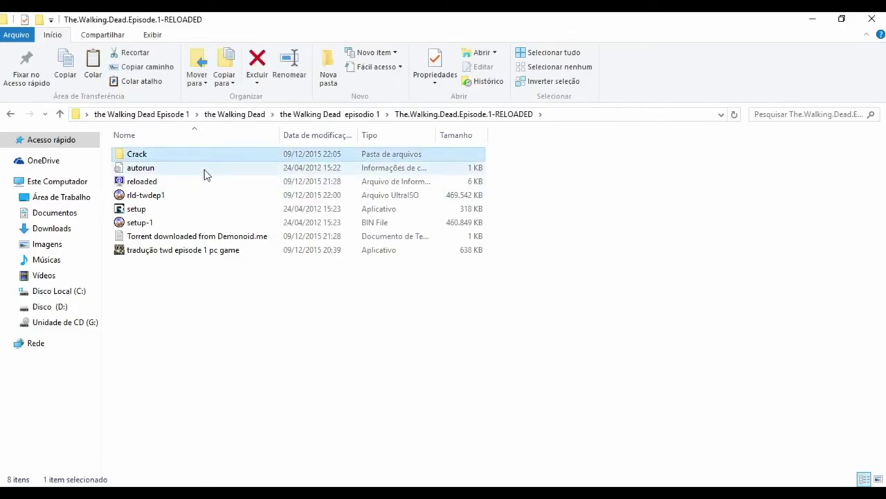
pyautogui.click(228, 271)
pyautogui.click(211, 253)
pyautogui.click(224, 284)
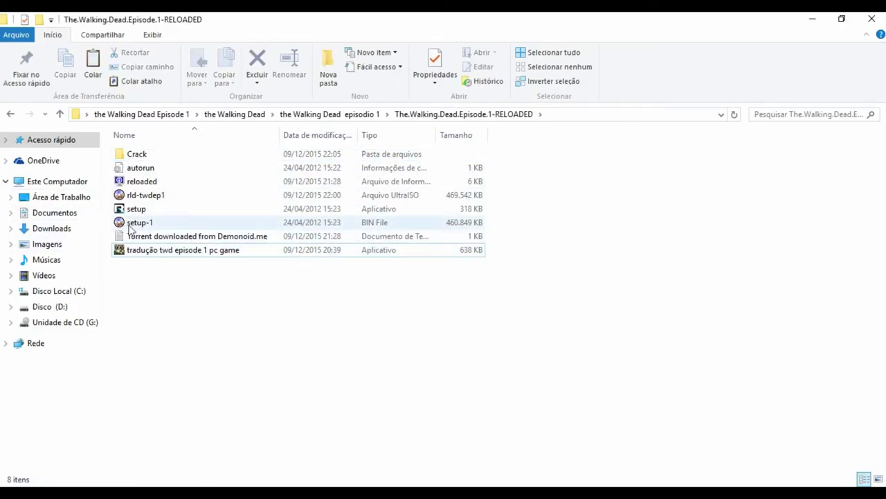
pyautogui.click(161, 237)
pyautogui.click(173, 251)
pyautogui.click(179, 239)
pyautogui.click(142, 252)
pyautogui.click(156, 236)
pyautogui.click(168, 210)
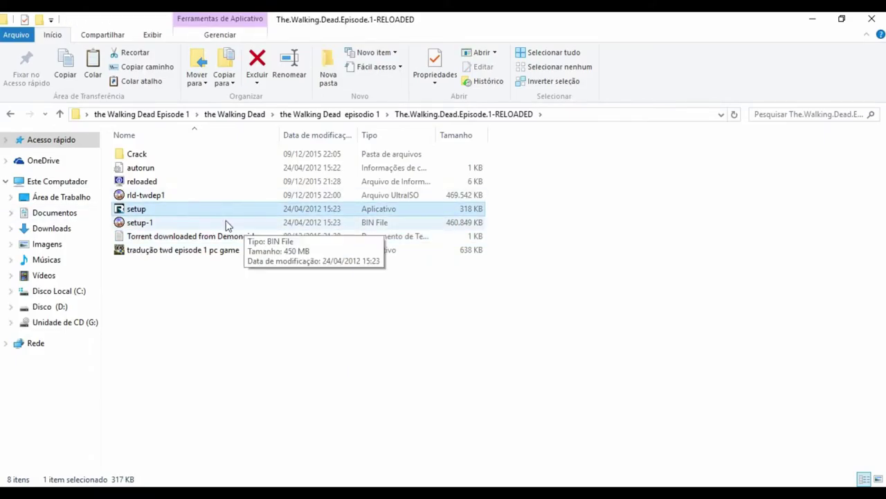
pyautogui.click(254, 198)
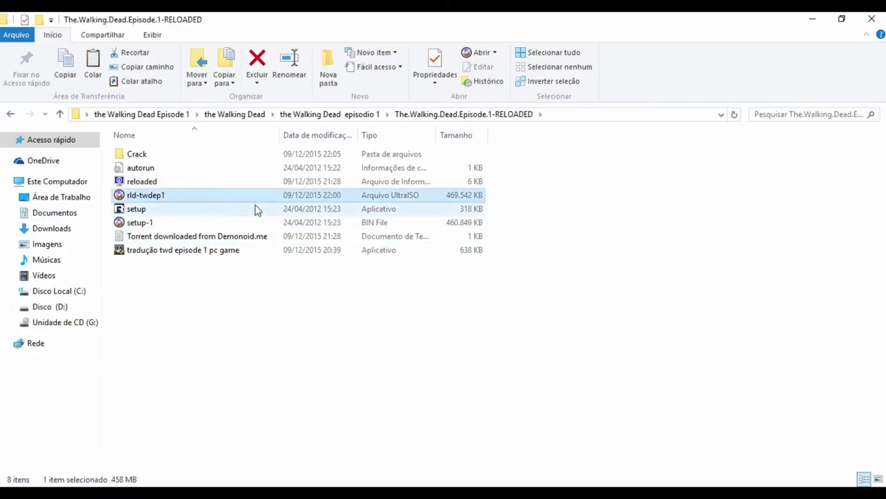
# - Launch the game's setup and accept C:\Program Files (x86)\The Walking Dead as the destination folder
pyautogui.click(139, 209)
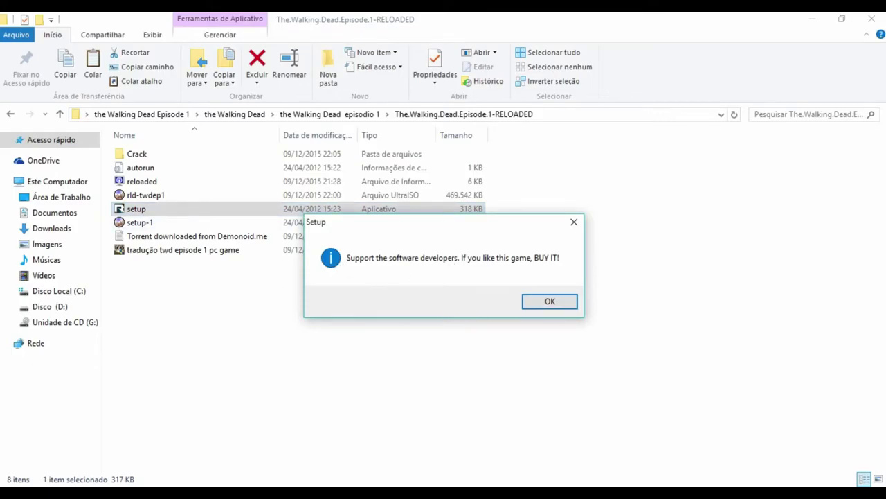
pyautogui.click(545, 306)
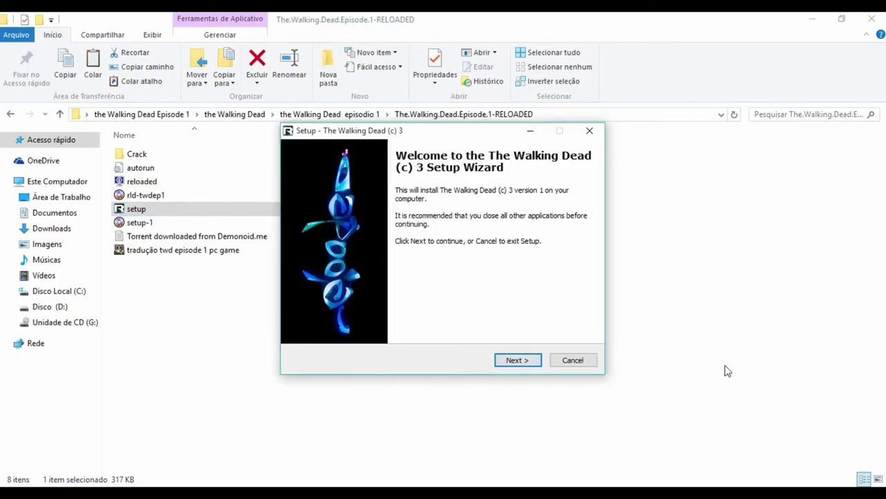
pyautogui.press('Return')
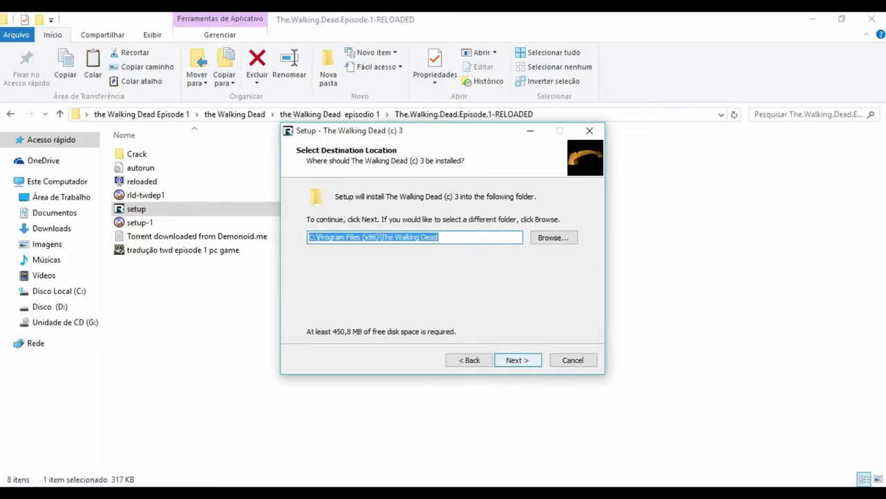
pyautogui.press('Return')
# - Turn off the start menu icon, keep the desktop icon, and install the game through to the end of the wizard
pyautogui.click(314, 246)
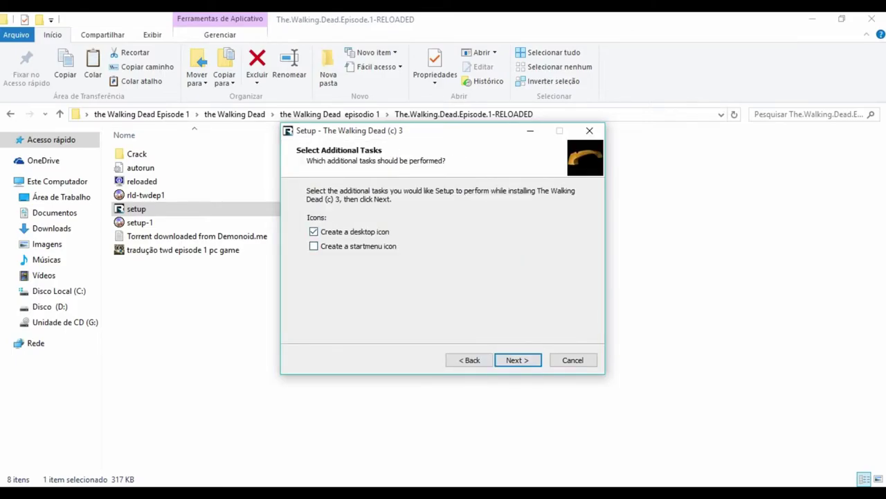
pyautogui.press('Return')
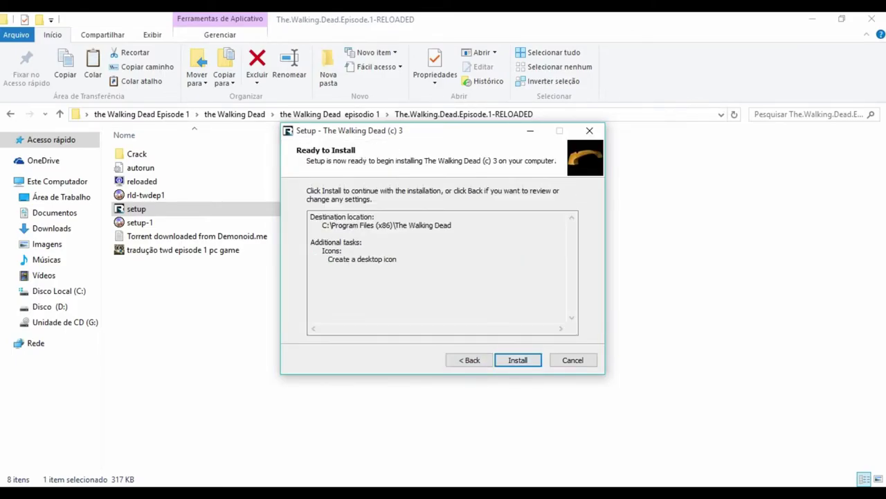
pyautogui.press('Return')
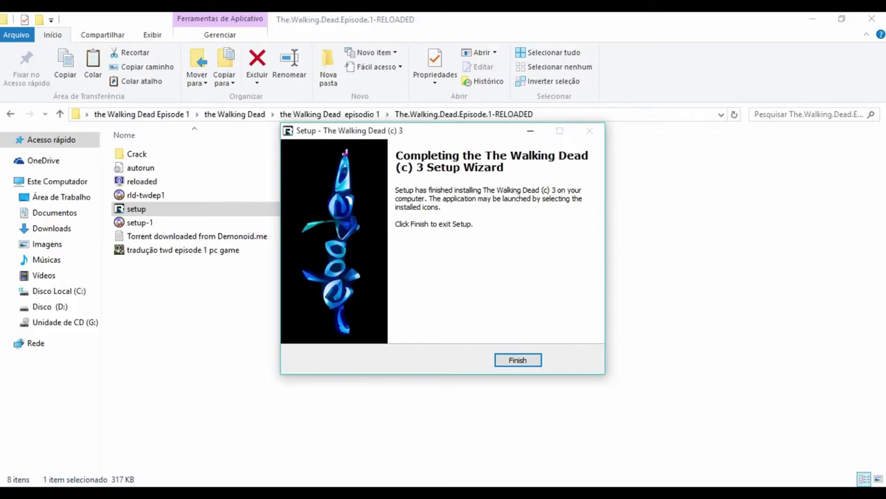
pyautogui.click(519, 361)
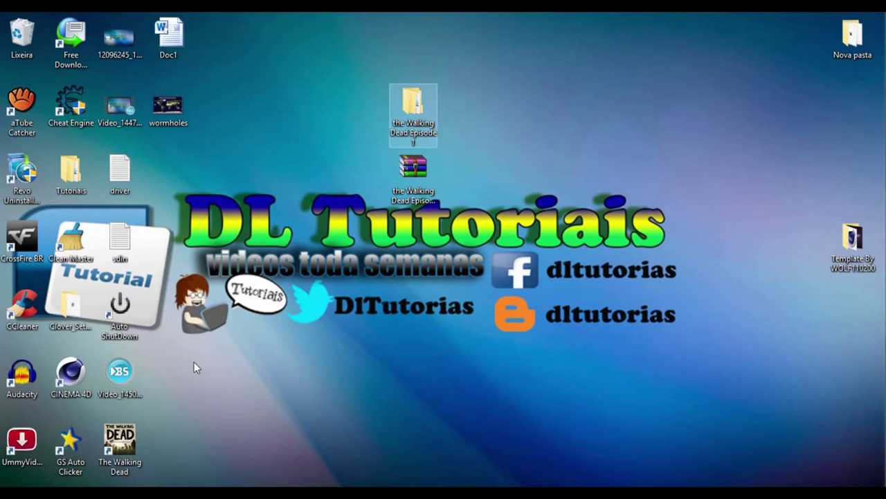
# - Move the new The Walking Dead desktop shortcut directly below the the Walking Dead Episode 1 archive
pyautogui.moveTo(119, 444); pyautogui.dragTo(470, 243)
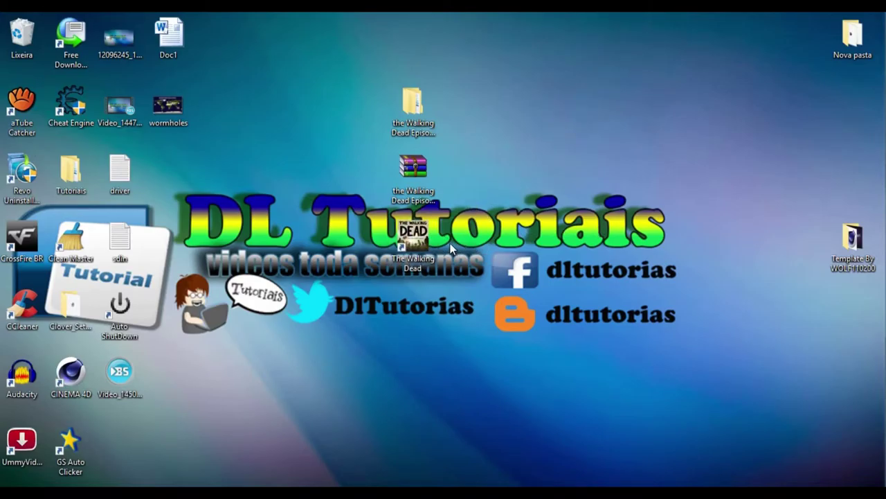
pyautogui.moveTo(449, 242); pyautogui.dragTo(397, 255)
pyautogui.moveTo(413, 298); pyautogui.dragTo(415, 239)
# - Reopen the extracted the Walking Dead Episode 1 folder down to the The.Walking.Dead.Episode.1-RELOADED subfolder
pyautogui.doubleClick(412, 105)
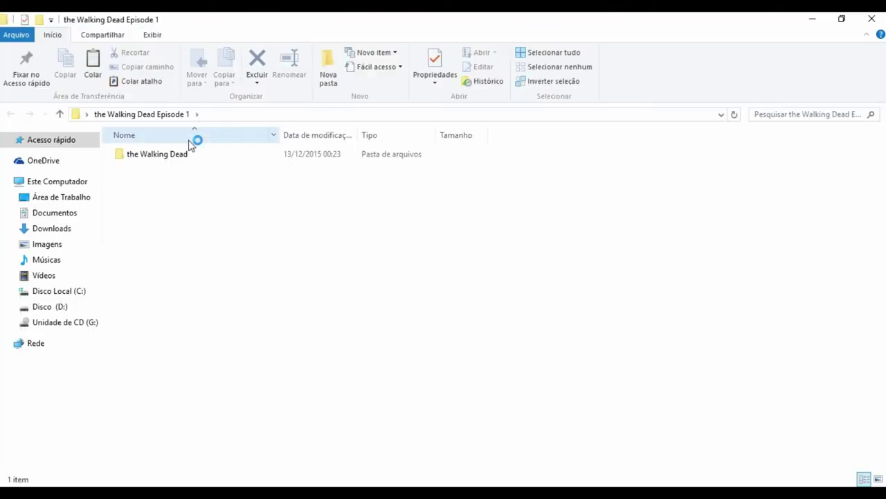
pyautogui.doubleClick(179, 155)
pyautogui.doubleClick(178, 161)
pyautogui.doubleClick(178, 161)
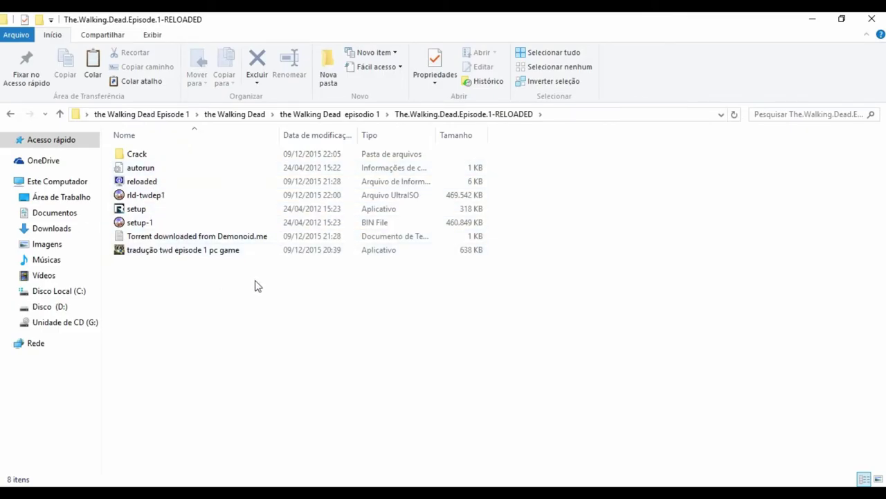
# - Run the tradução twd episode 1 pc game installer, agree to proceed, and install the translation into C:\Program Files (x86)\The Walking Dead\
pyautogui.doubleClick(208, 250)
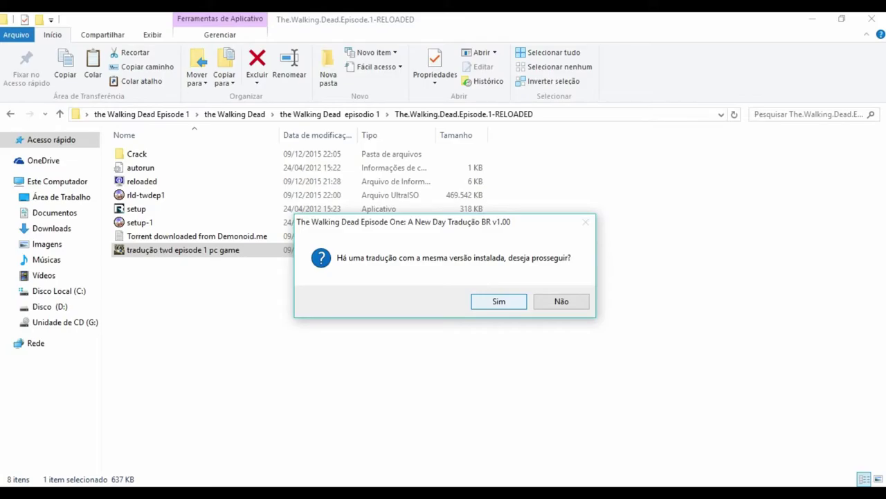
pyautogui.click(500, 302)
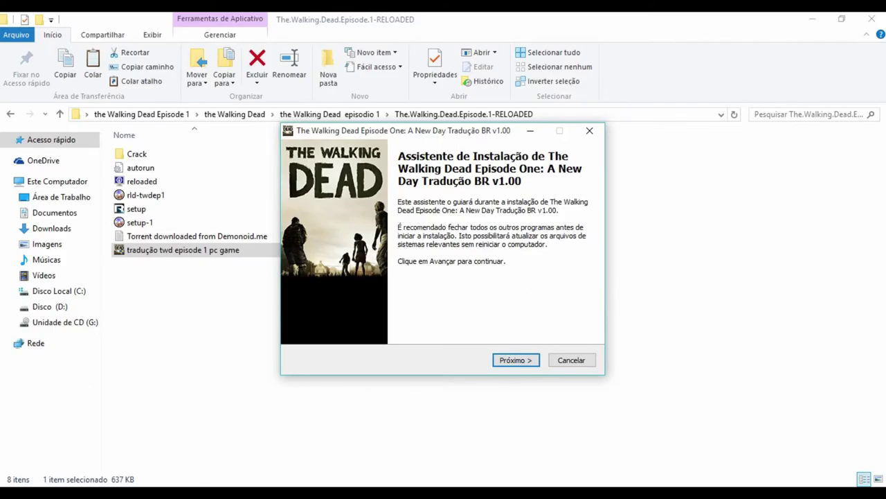
pyautogui.press('Return')
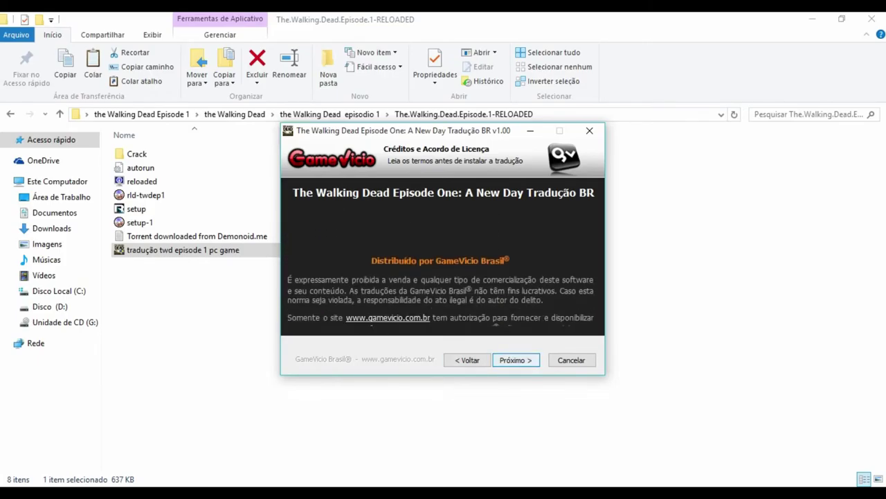
pyautogui.press('Return')
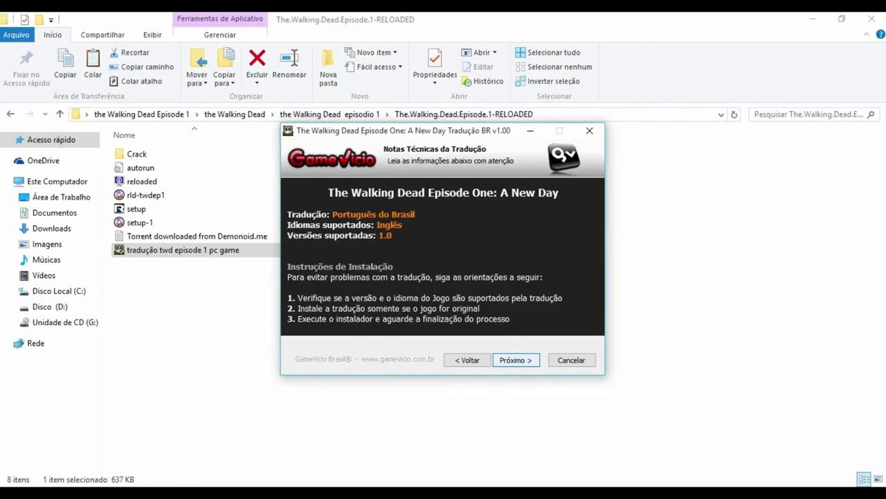
pyautogui.press('Return')
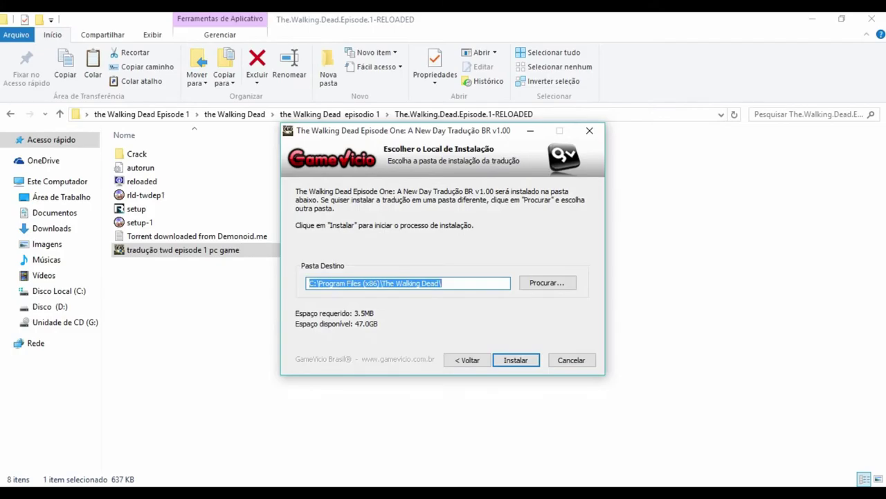
pyautogui.press('Return')
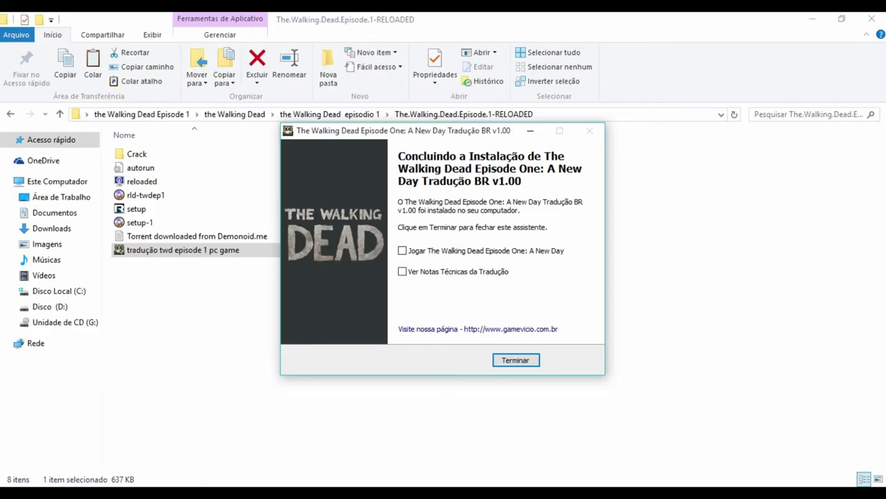
pyautogui.click(515, 359)
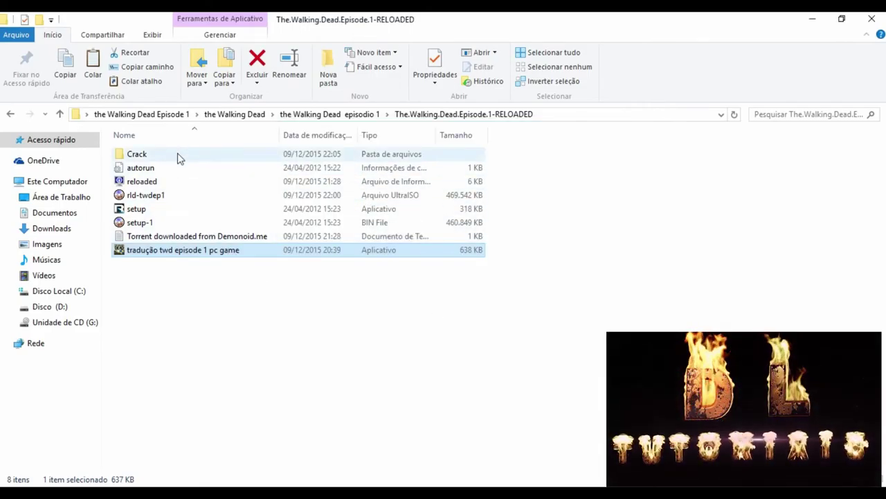
# - Copy steam_api.dll, steam_rld and WalkingDead101 from the Crack folder
pyautogui.click(182, 160)
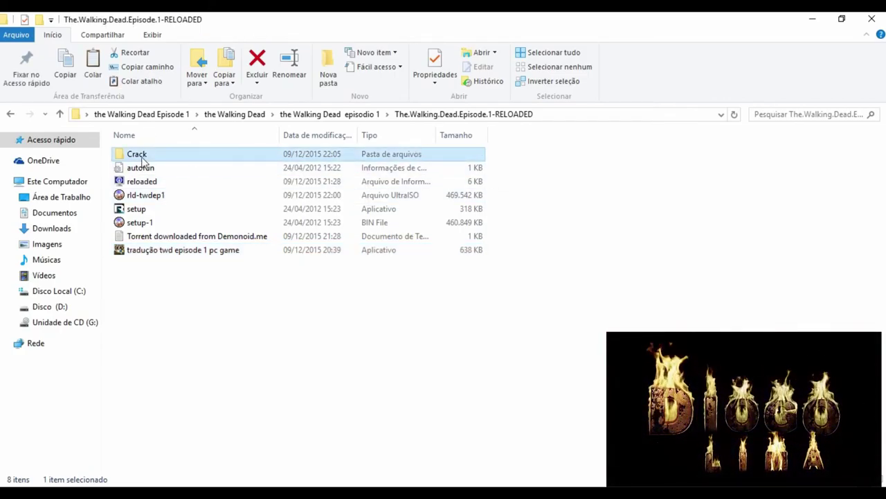
pyautogui.doubleClick(142, 159)
pyautogui.moveTo(585, 220); pyautogui.dragTo(208, 158)
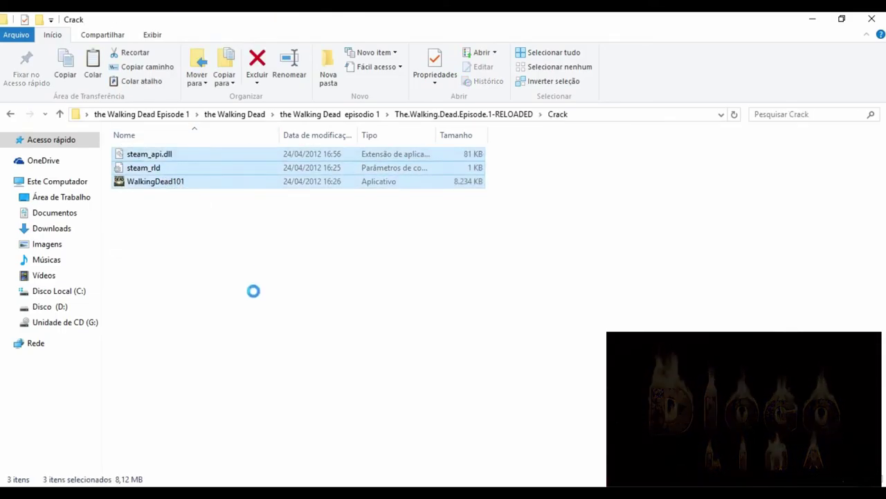
pyautogui.rightClick(167, 177)
pyautogui.click(231, 328)
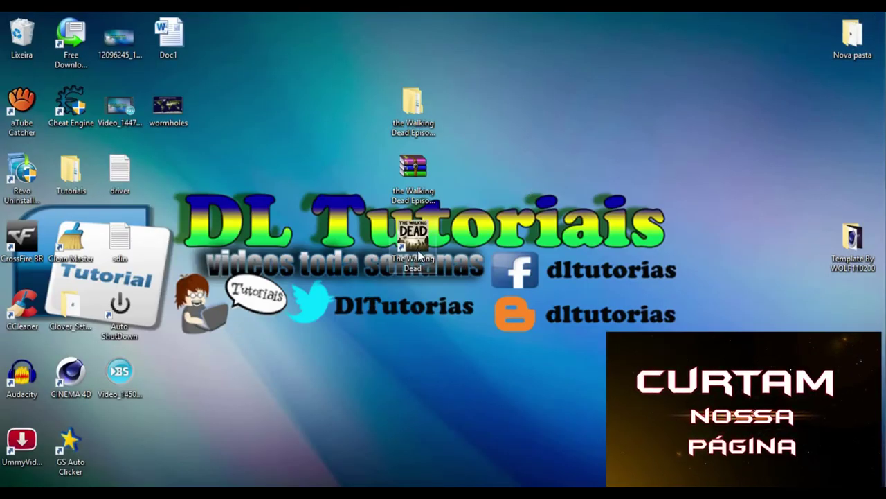
# - Move the The Walking Dead shortcut beside the extracted folder on the desktop and open the shortcut's file location
pyautogui.moveTo(431, 258); pyautogui.dragTo(457, 126)
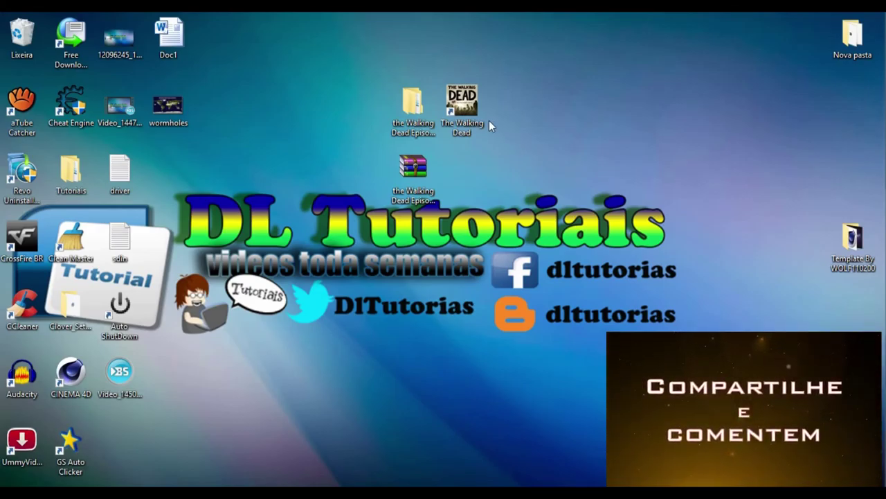
pyautogui.rightClick(460, 104)
pyautogui.click(549, 129)
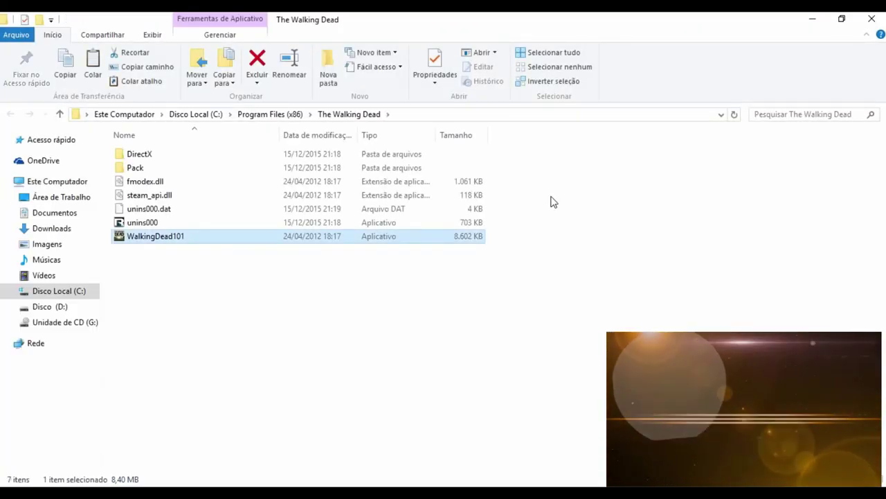
# - Paste the copied files into the game's installation folder, replacing the existing ones and granting administrator permission for all items
pyautogui.click(598, 263)
pyautogui.rightClick(571, 237)
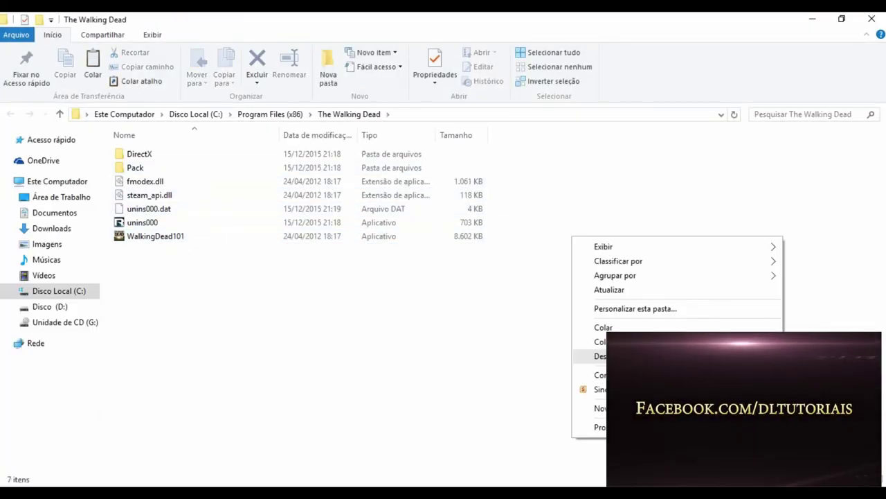
pyautogui.click(635, 326)
pyautogui.click(415, 161)
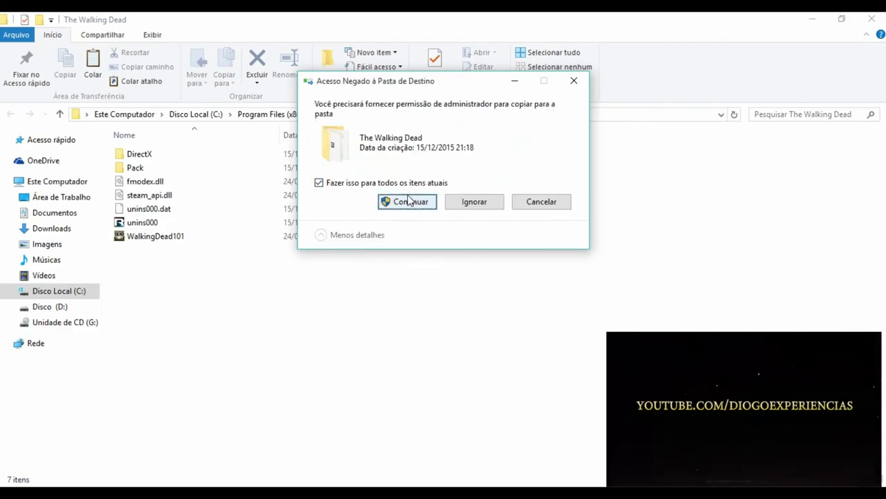
pyautogui.click(408, 201)
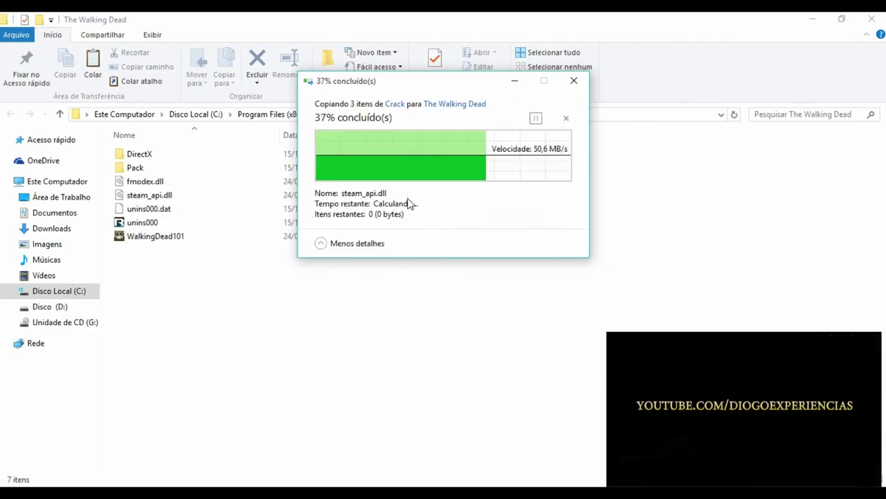